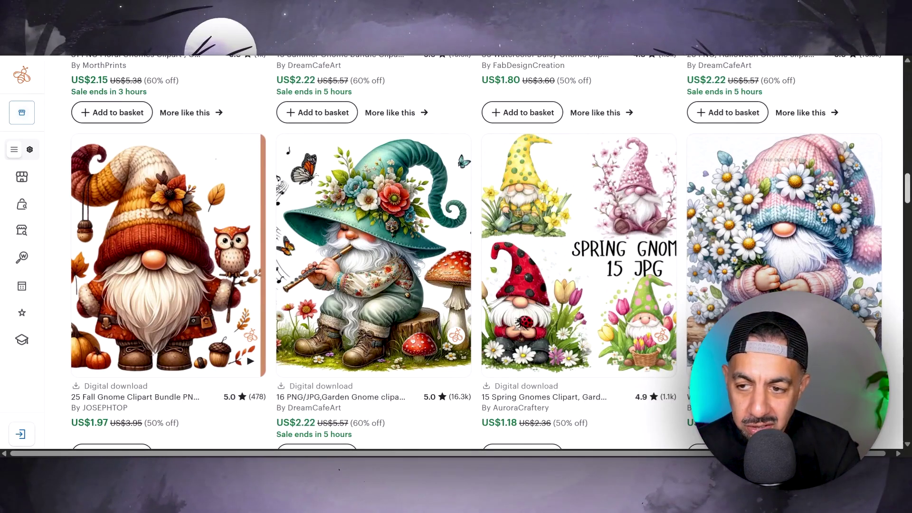
Look through the gnome clipart bundle listings in the marketplace search results.
drag(909, 192, 909, 102)
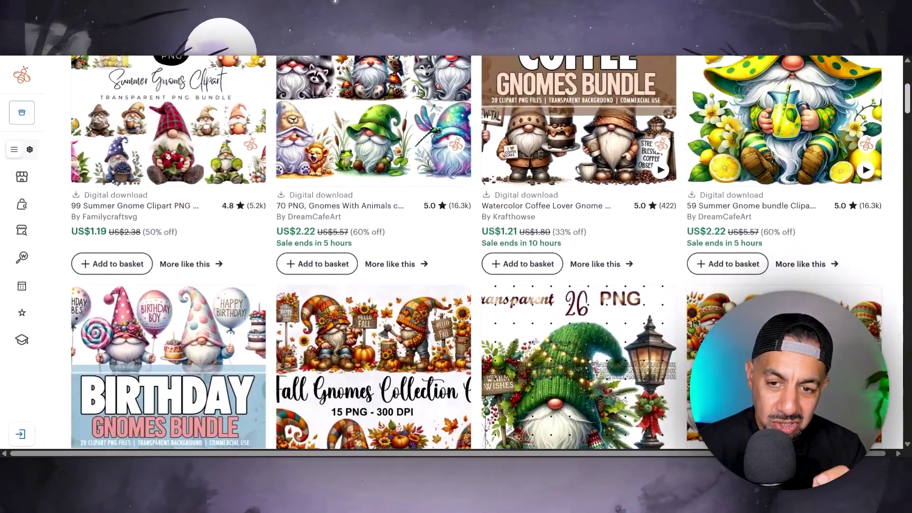
drag(909, 102, 909, 88)
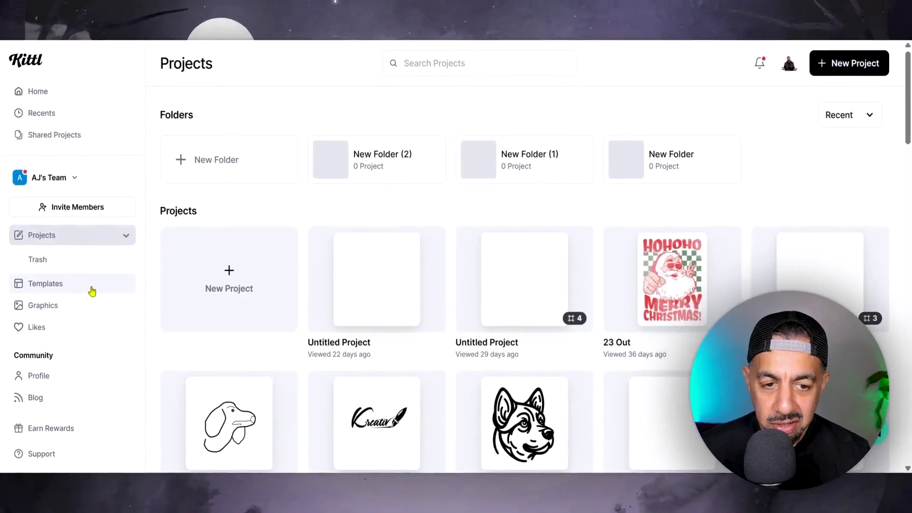
Switch to Kittl and browse its template library as far as the Kittl Flows section.
click(92, 292)
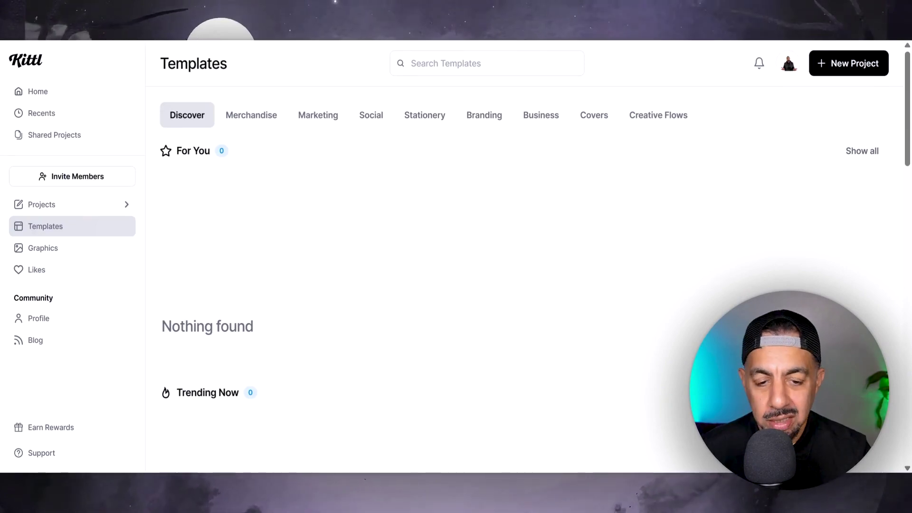
scroll(907, 163, down, 2)
scroll(908, 162, down, 3)
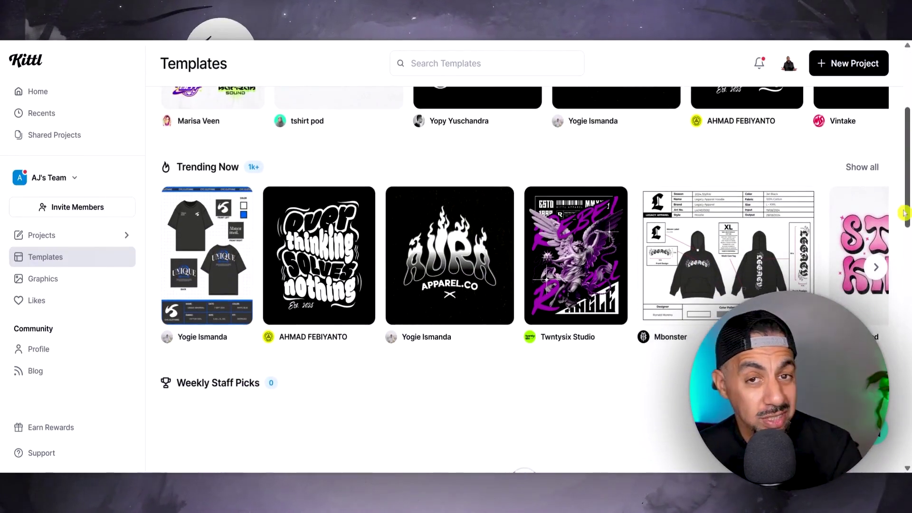
scroll(456, 257, down, 4)
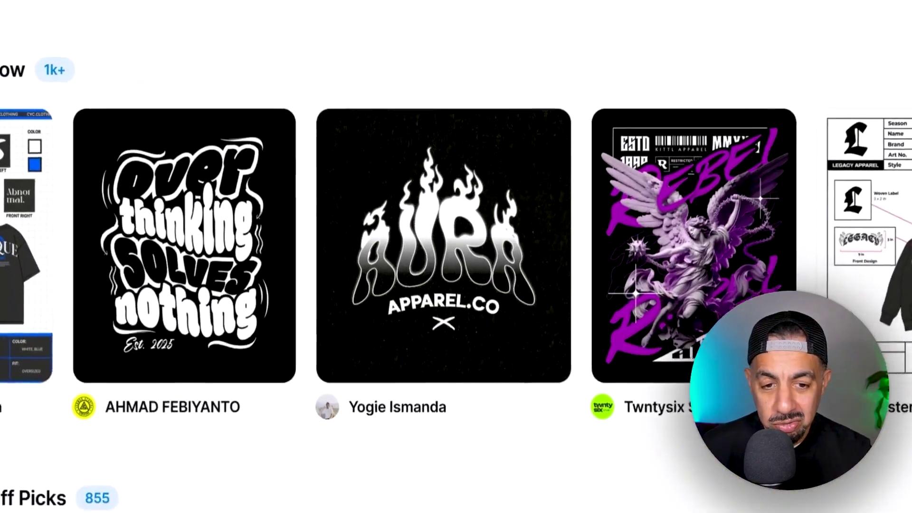
scroll(456, 257, down, 10)
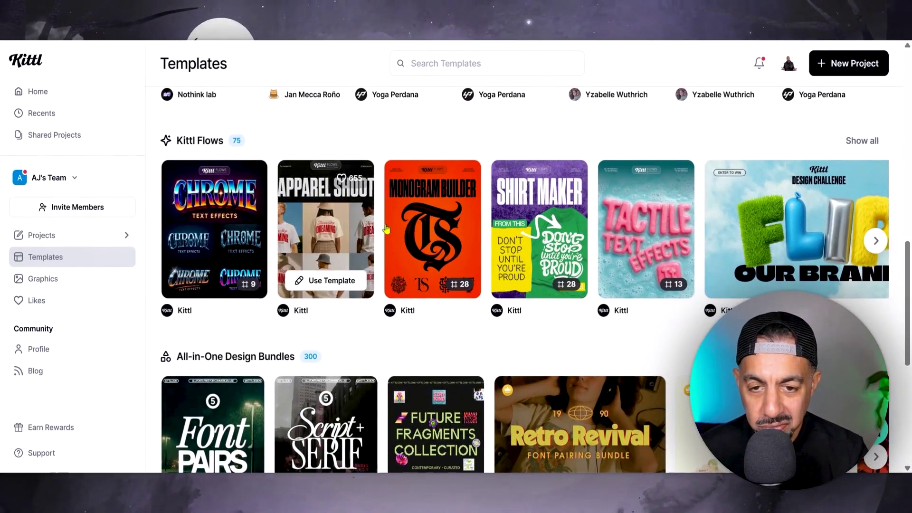
Find the Mosaic Creator Flow among the Kittl Flows templates and open it as an editable project.
mouse_move(446, 239)
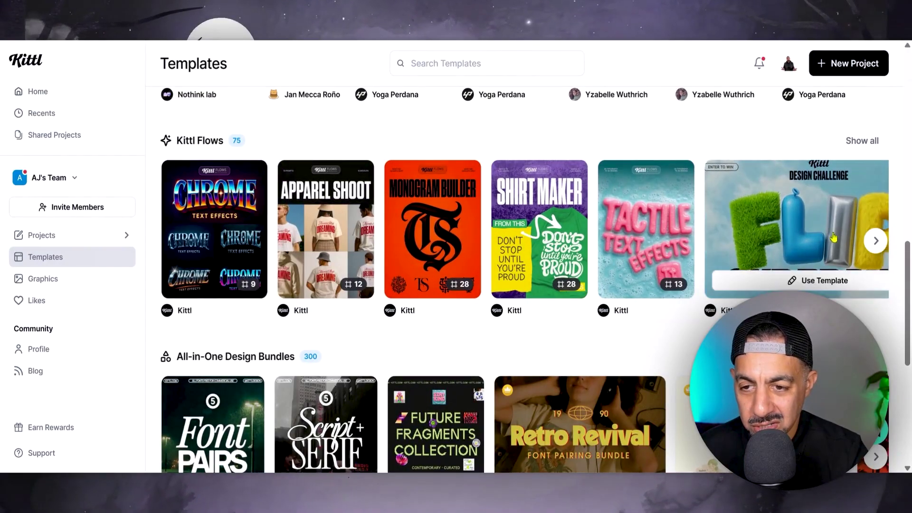
click(876, 241)
click(875, 241)
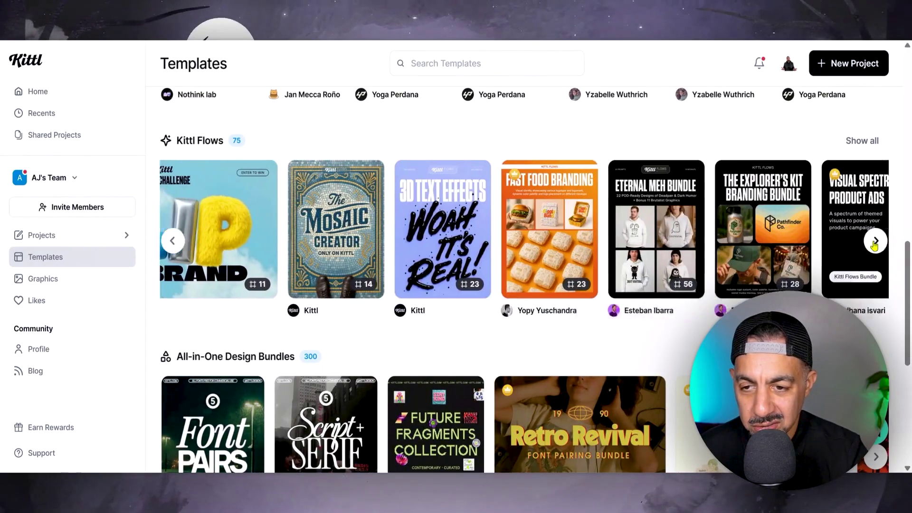
mouse_move(214, 250)
click(264, 241)
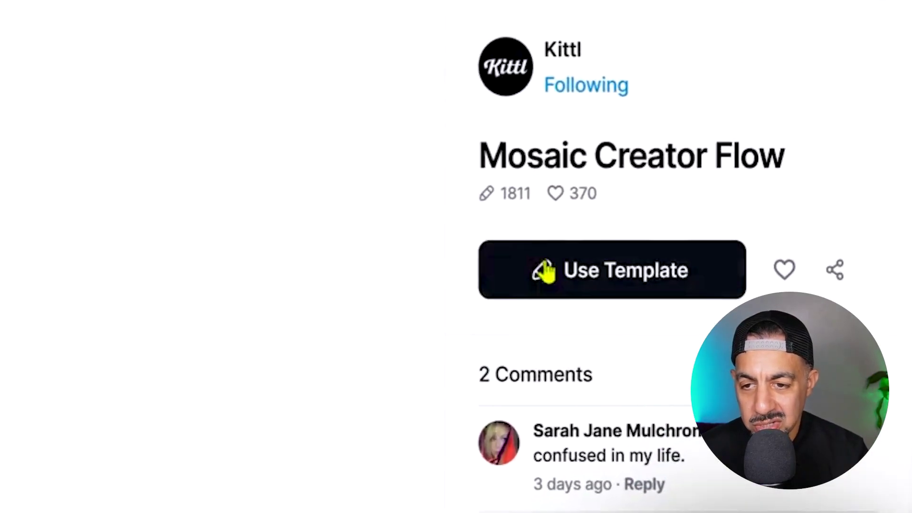
click(548, 266)
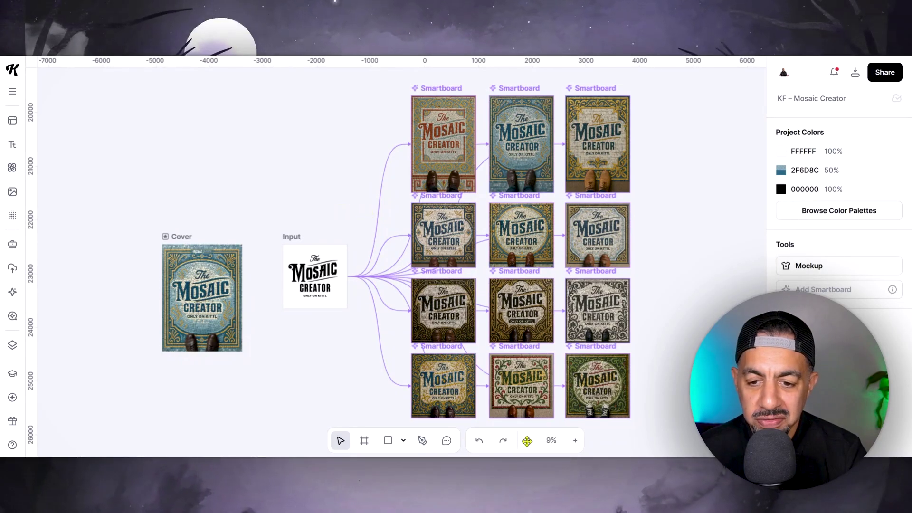
Examine the Mosaic Creator's input artboard and the Smartboard variations connected to it.
click(575, 441)
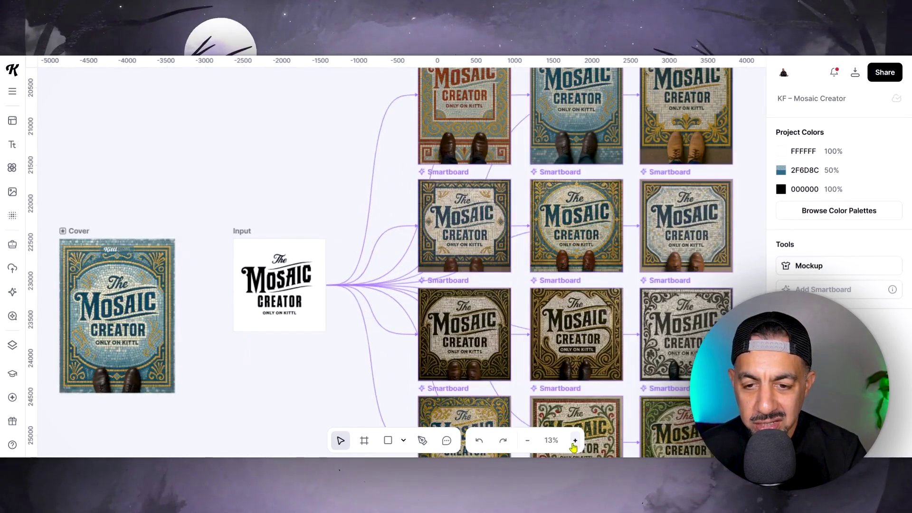
click(575, 441)
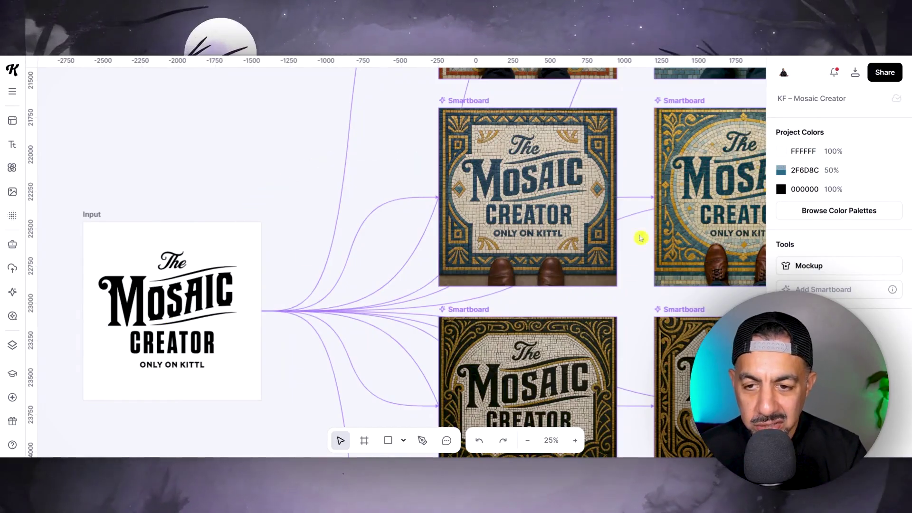
click(528, 440)
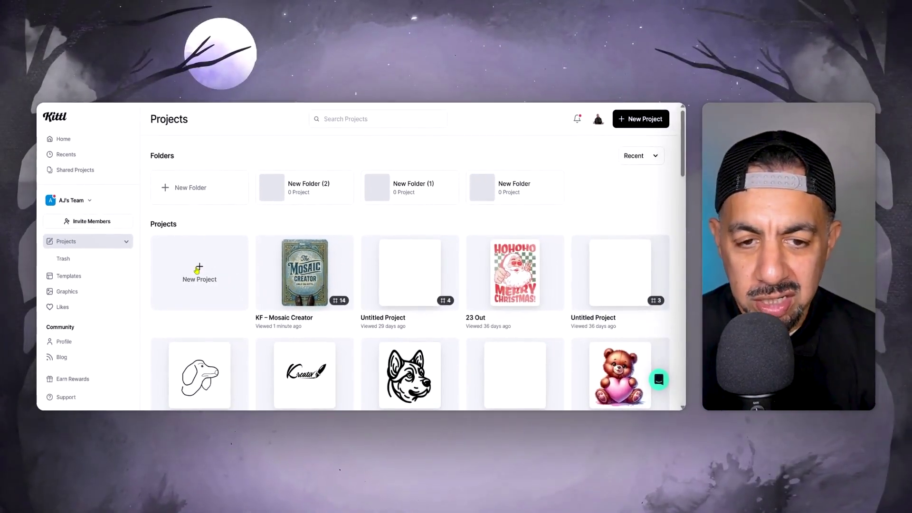
Create a new project with the Standard 1200 × 1200 px artboard at 72 DPI.
click(198, 268)
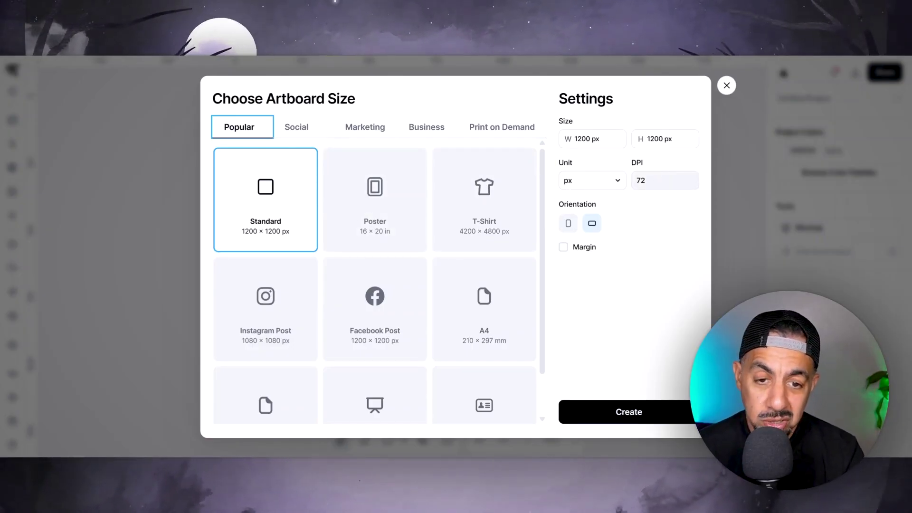
click(629, 412)
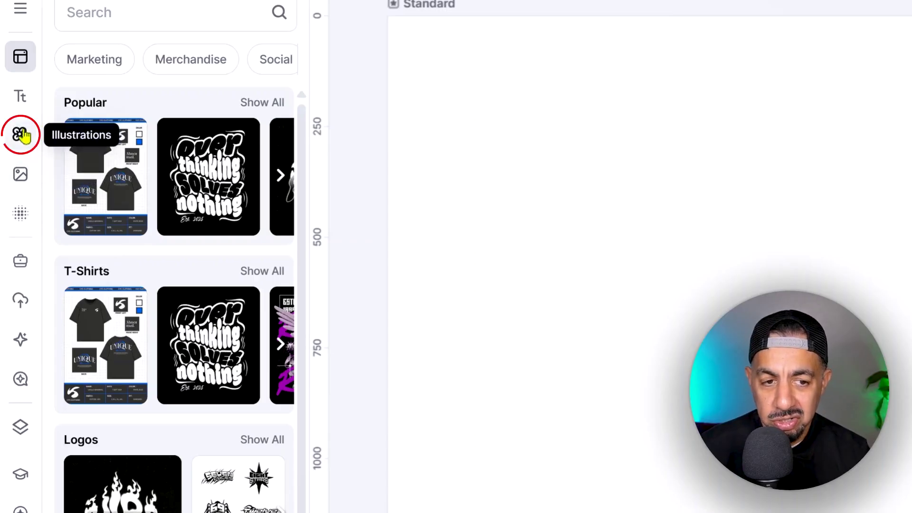
Search the Kittl AI Images library for "gnome" in the Clipart and Image categories.
click(21, 180)
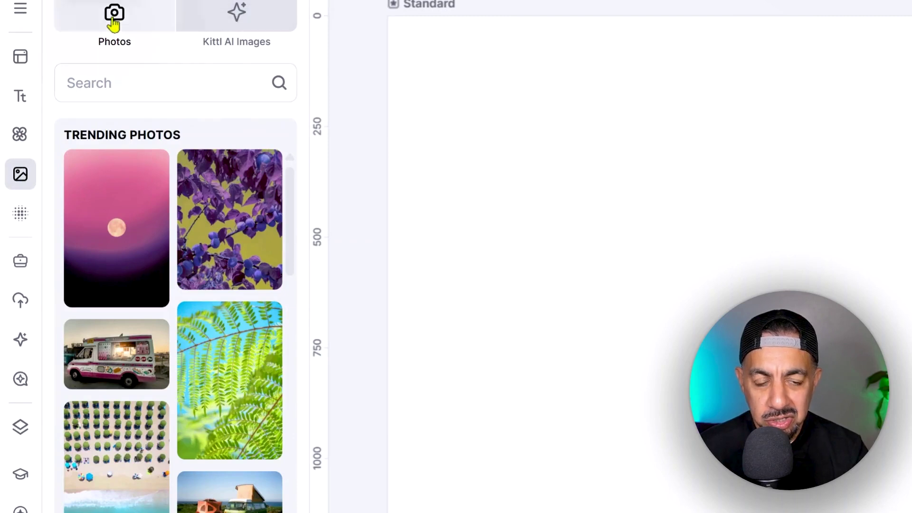
click(223, 20)
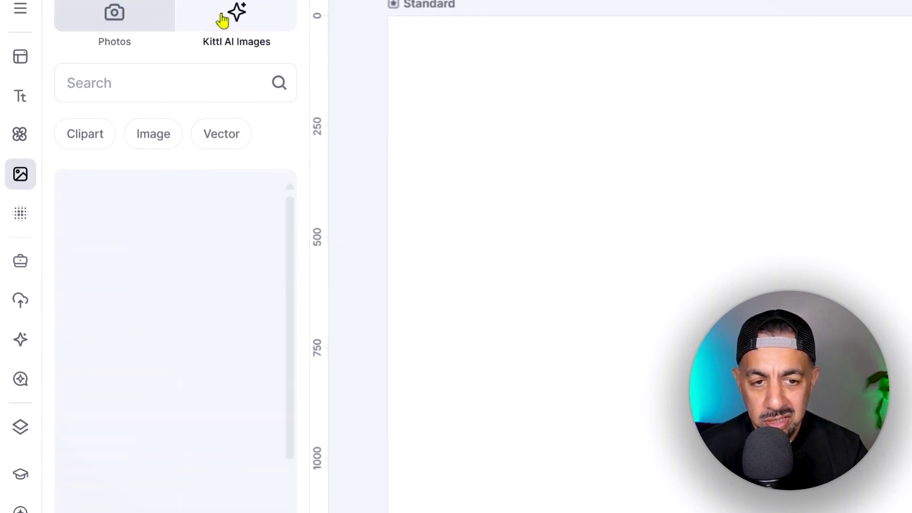
click(153, 140)
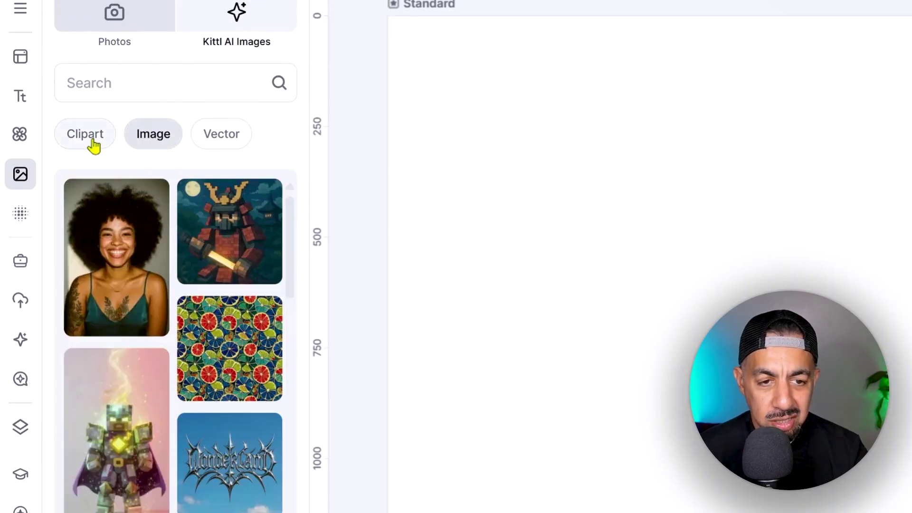
click(93, 145)
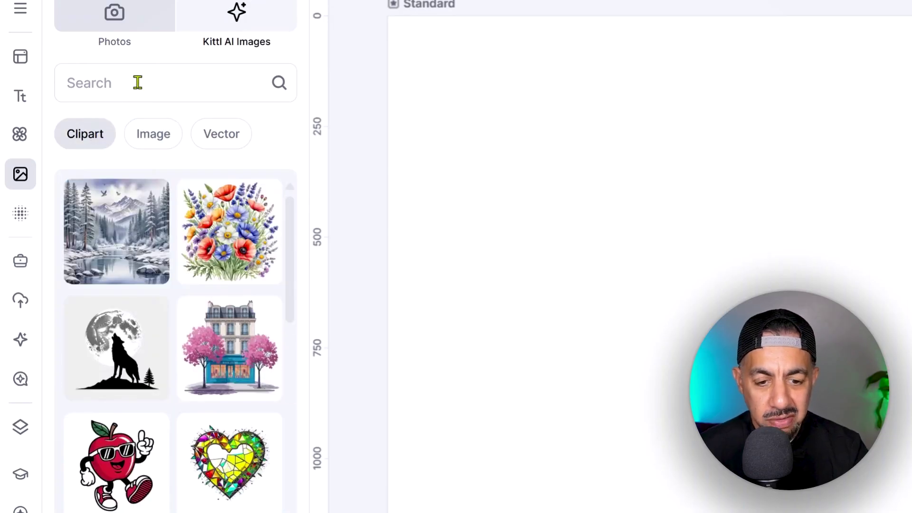
click(137, 82)
text(gnome)
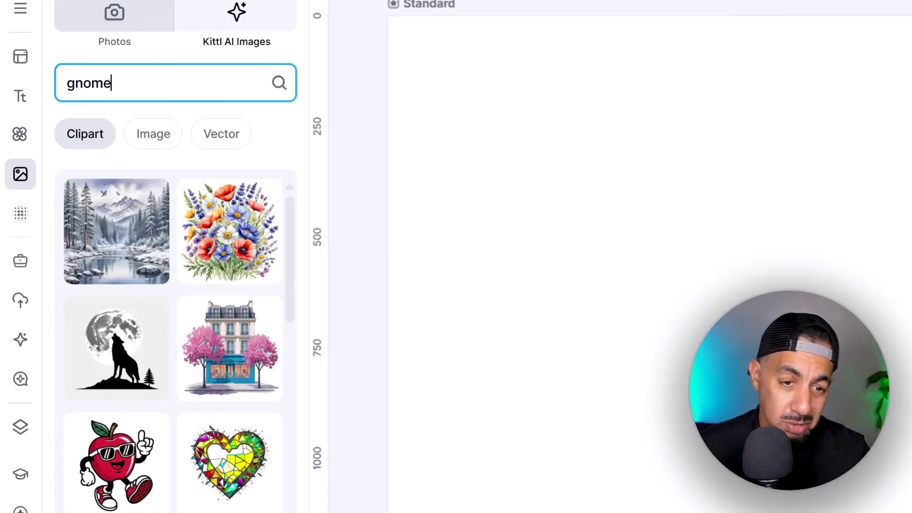
click(280, 81)
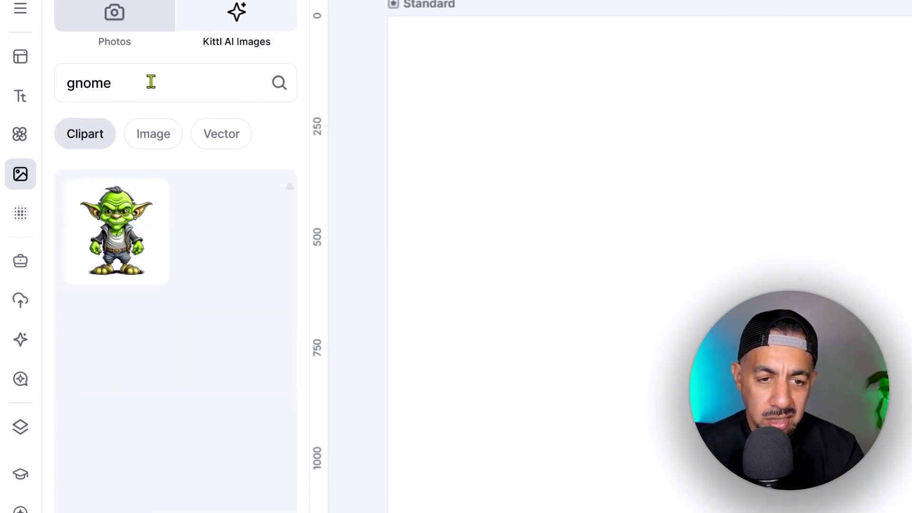
click(157, 145)
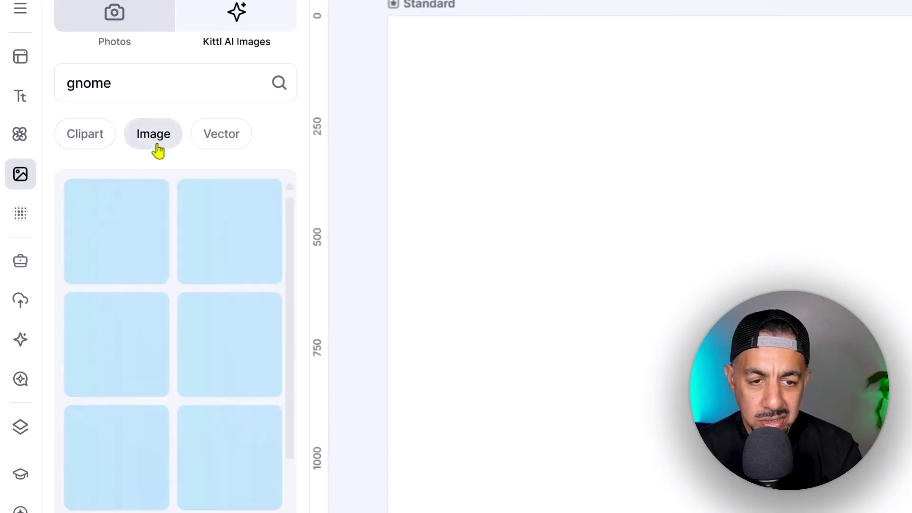
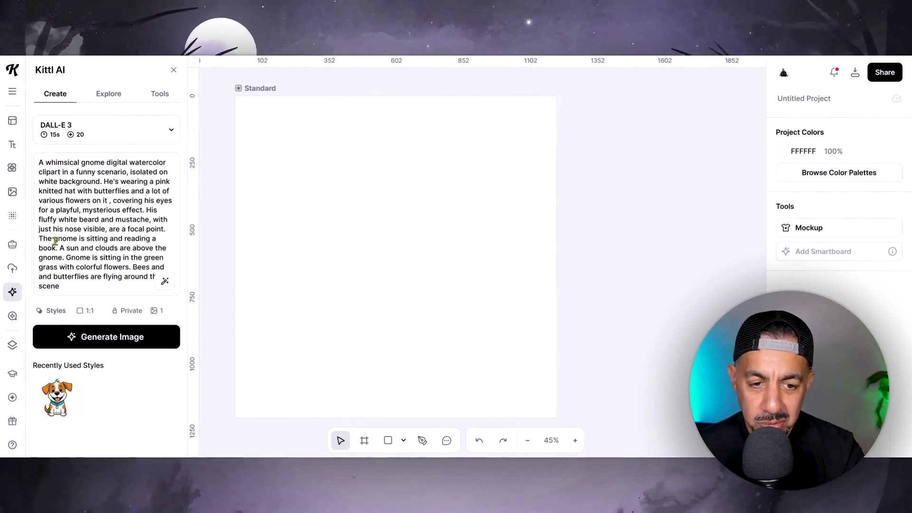
Generate the whimsical reading gnome with DALL-E 3 and enlarge it to 1200 × 1200 px to fill the artboard.
click(135, 341)
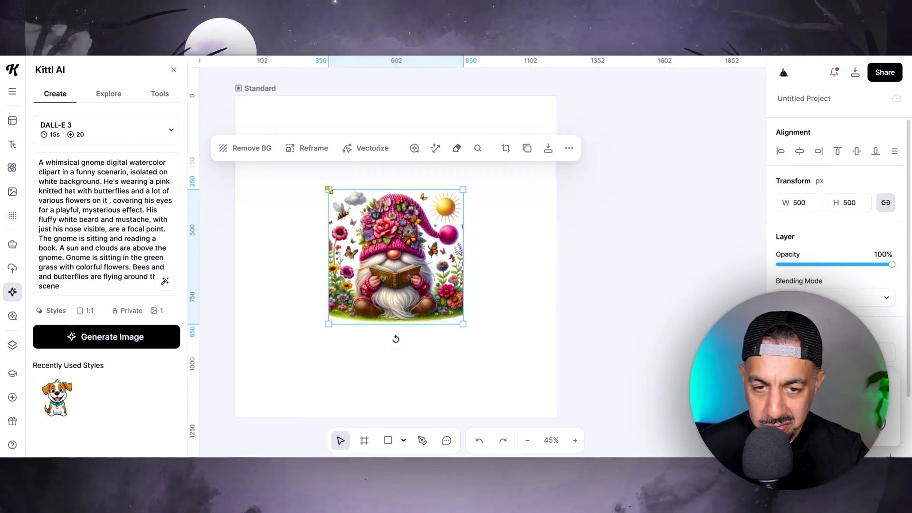
drag(329, 189, 234, 91)
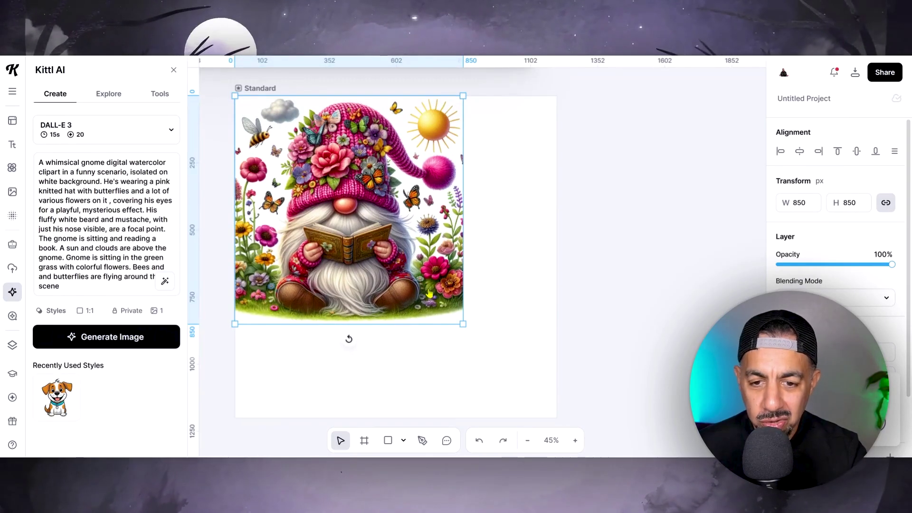
drag(463, 324, 565, 413)
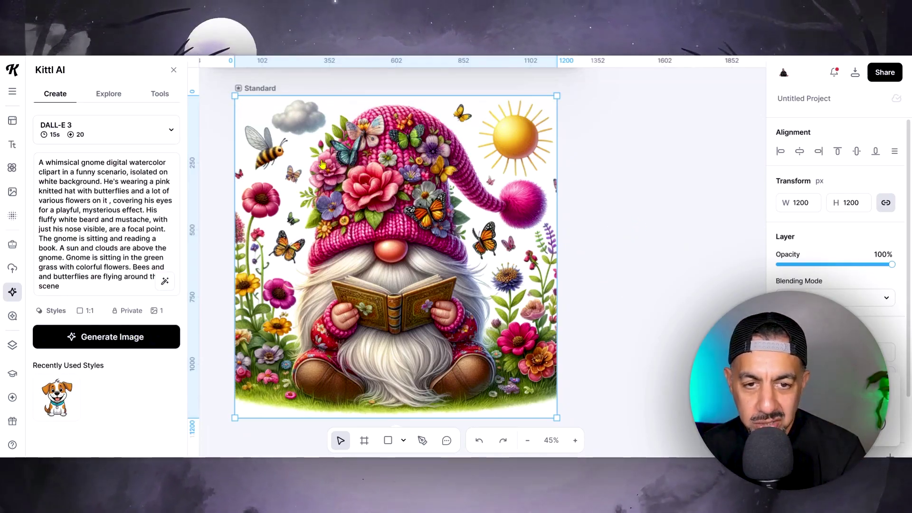
Add a Smartboard linked to the Standard artboard that holds the gnome image.
click(257, 87)
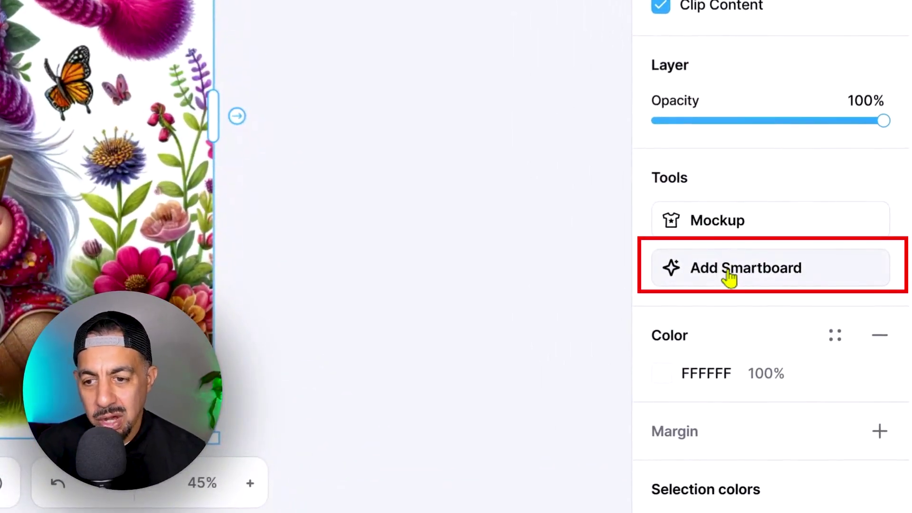
click(728, 271)
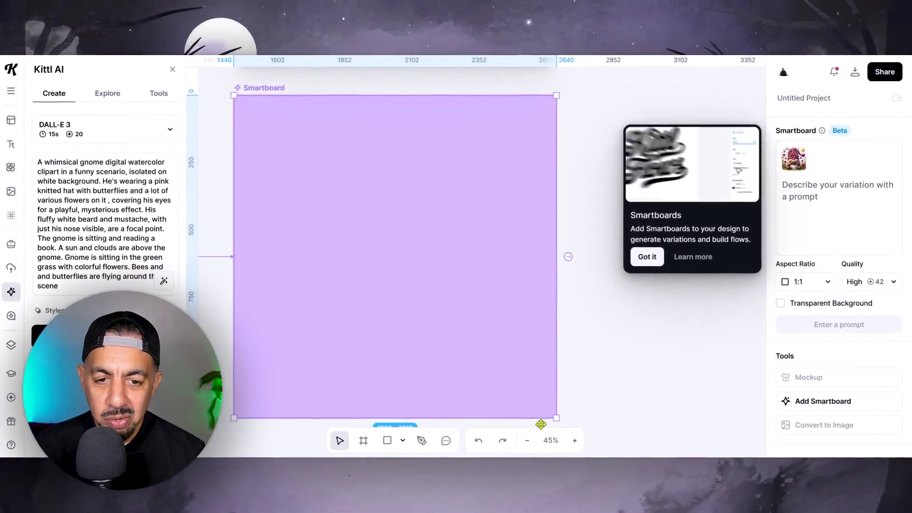
click(528, 443)
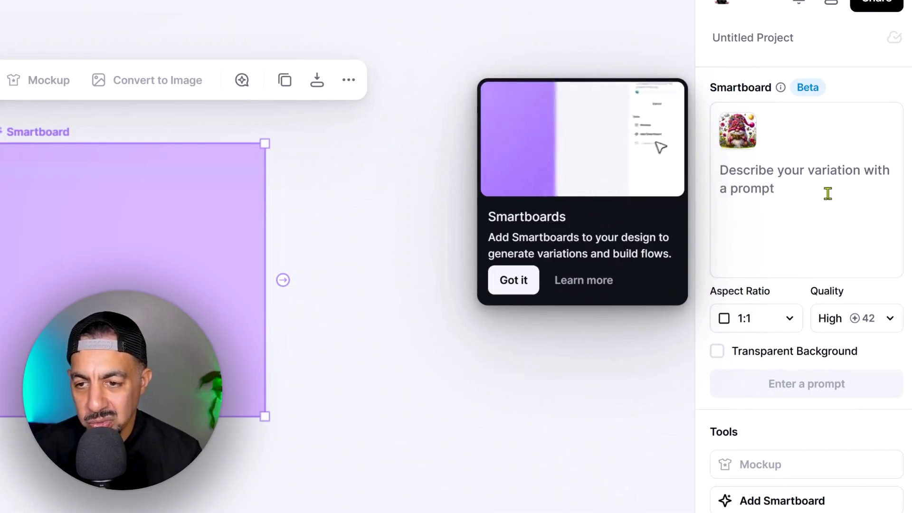
Prompt the Smartboard with "change the design theme into something christmasy", enhance the prompt, and generate the variation.
click(760, 182)
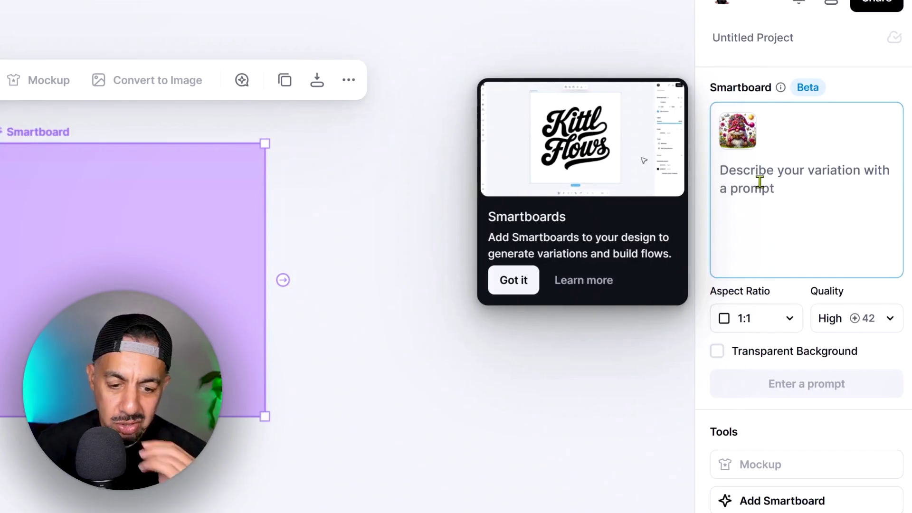
text(cha)
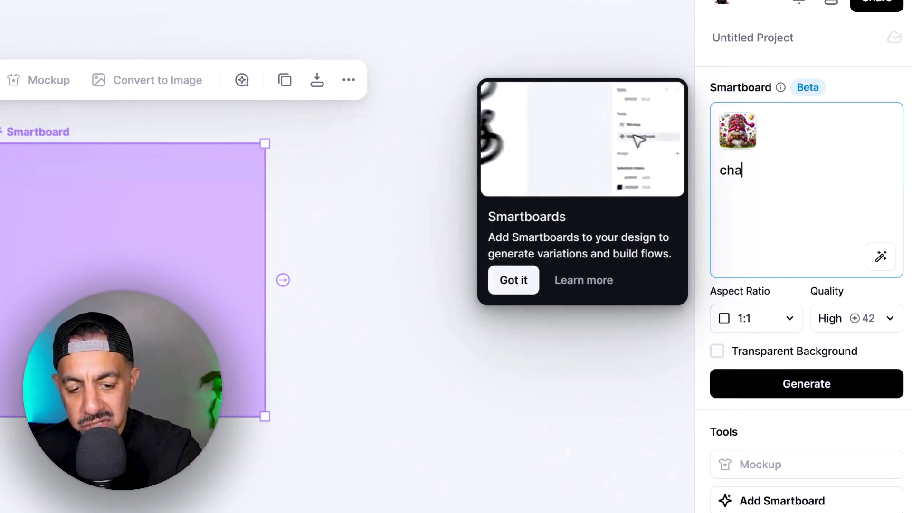
text(nge the des)
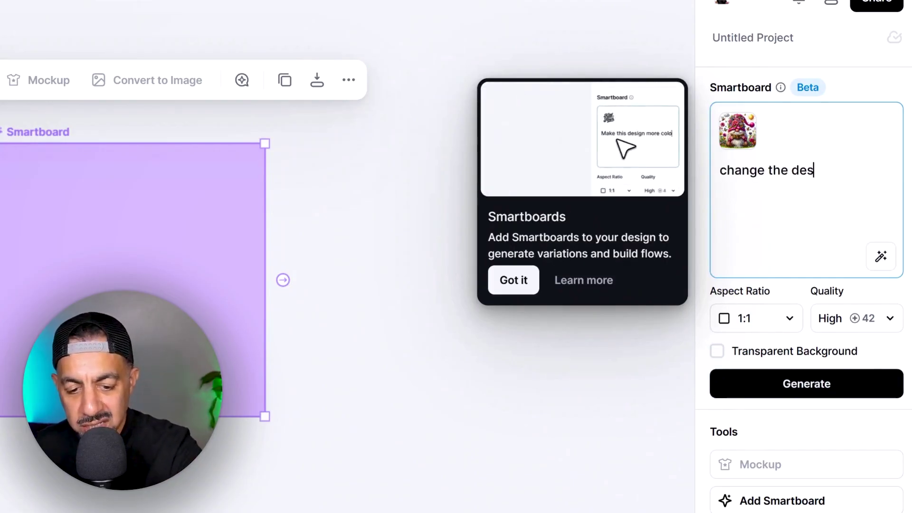
text(ign theme in)
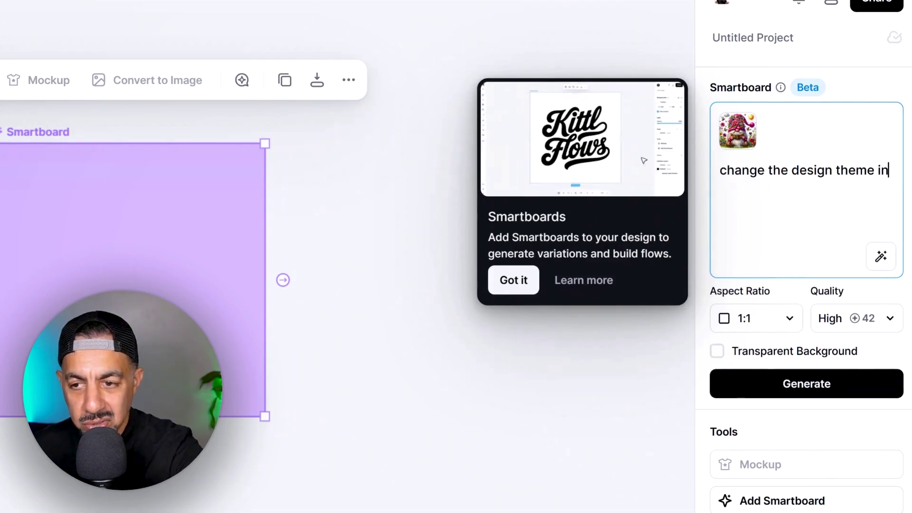
text(to something )
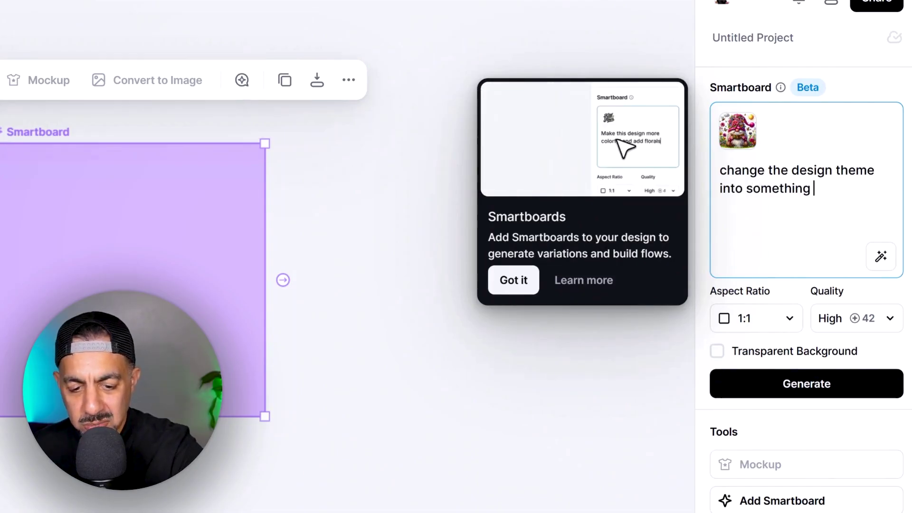
text(christ)
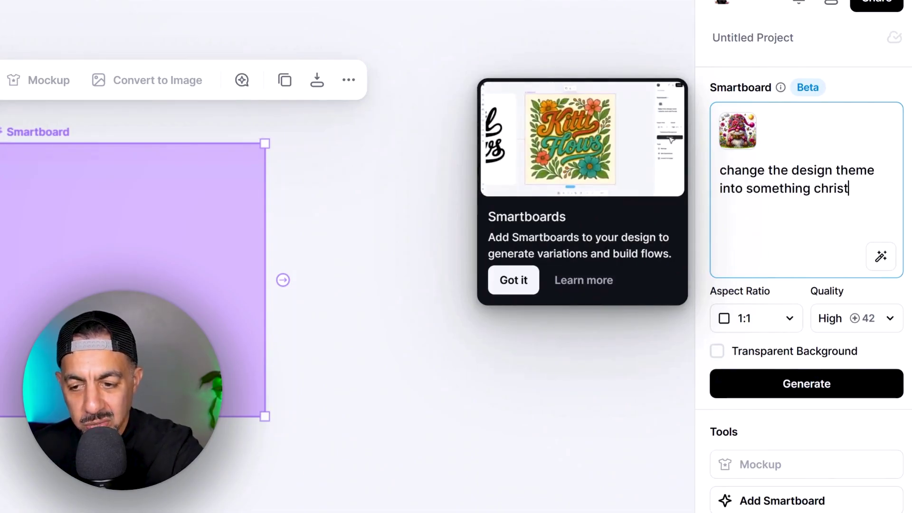
text(mas)
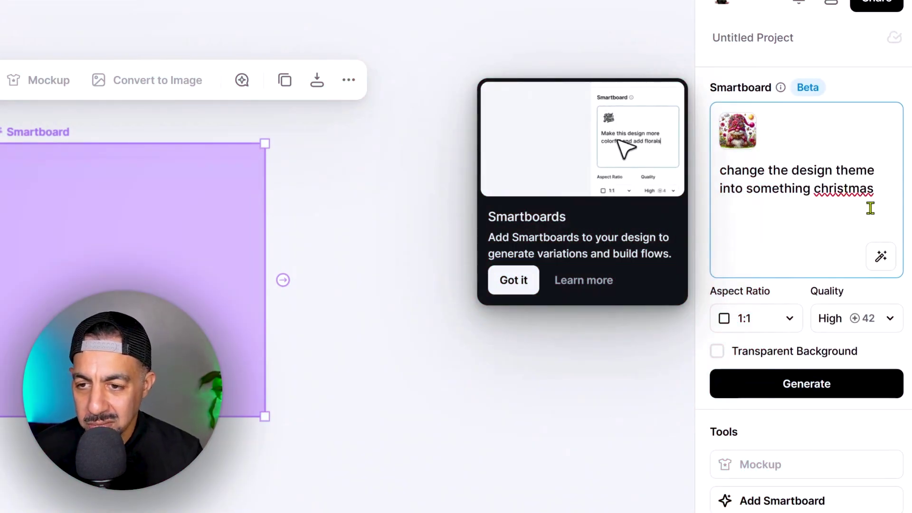
text(y)
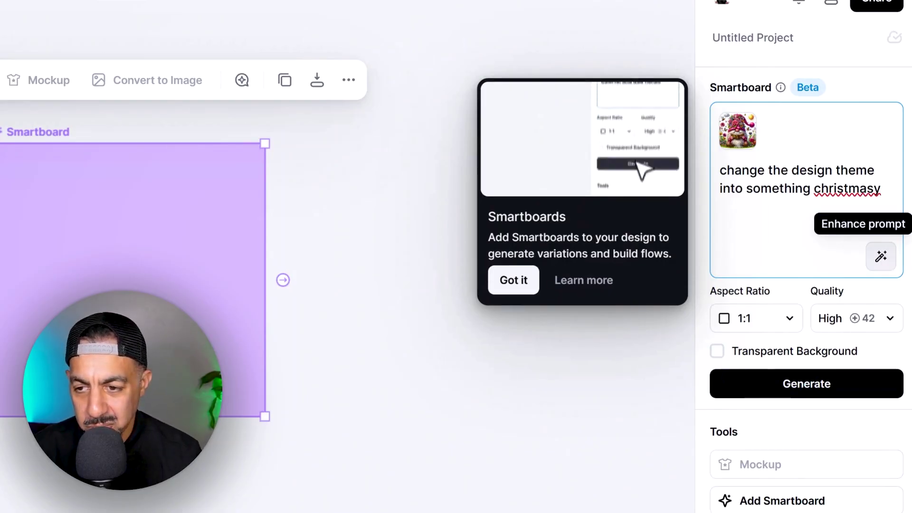
click(881, 258)
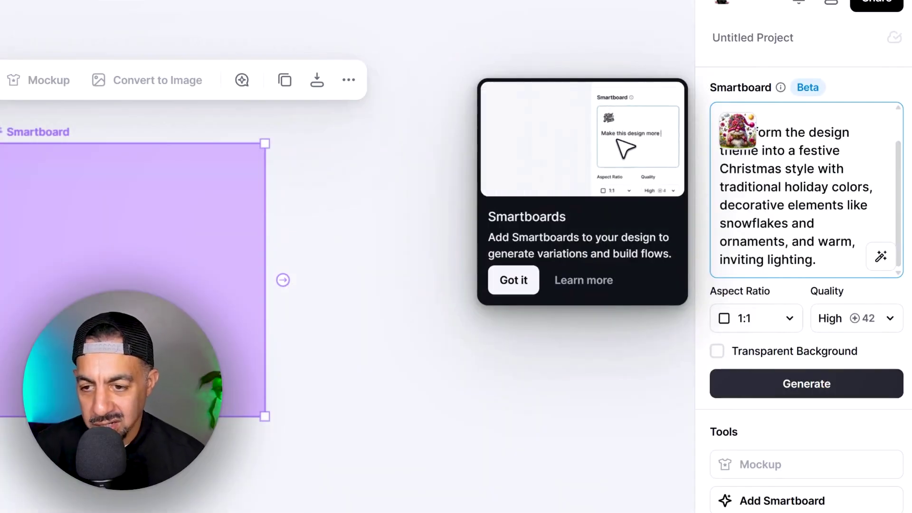
click(828, 385)
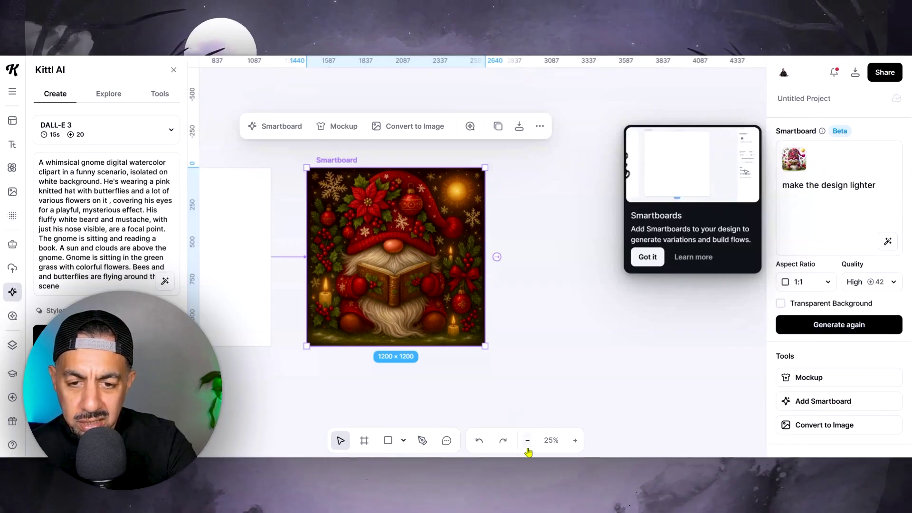
Add a second Smartboard linked to the Standard artboard and enhance the prompt "give me a valentines day theme" for it.
click(528, 449)
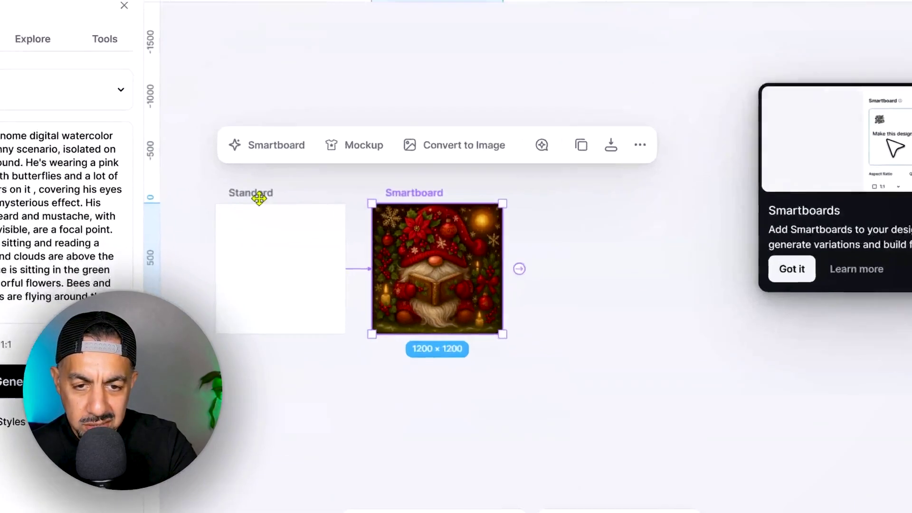
click(269, 207)
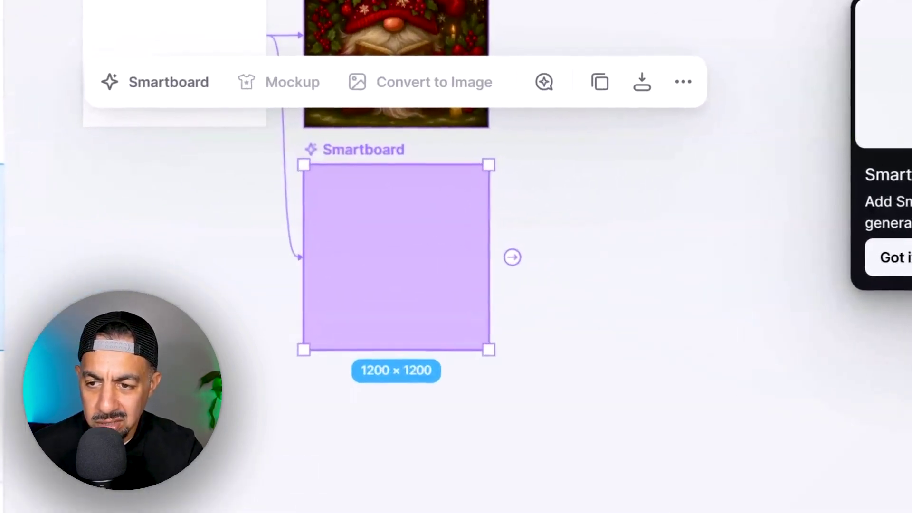
text(give me a v)
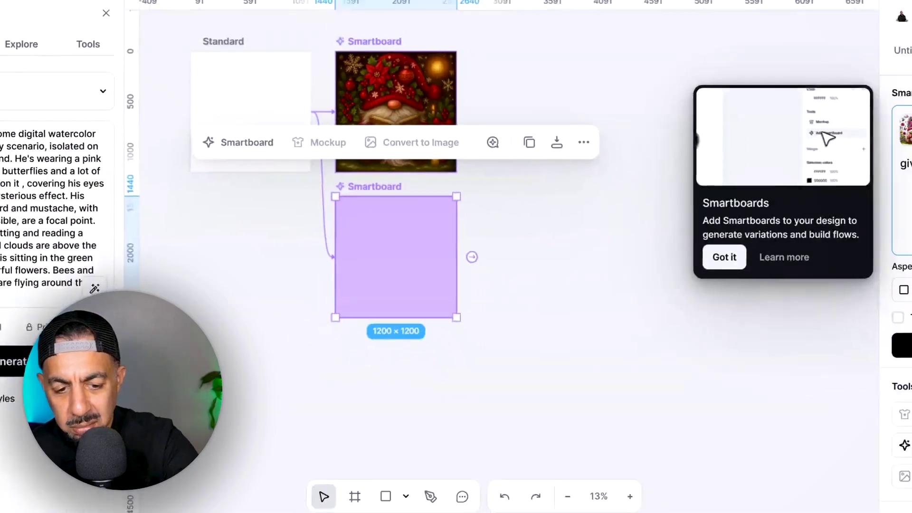
text(a)
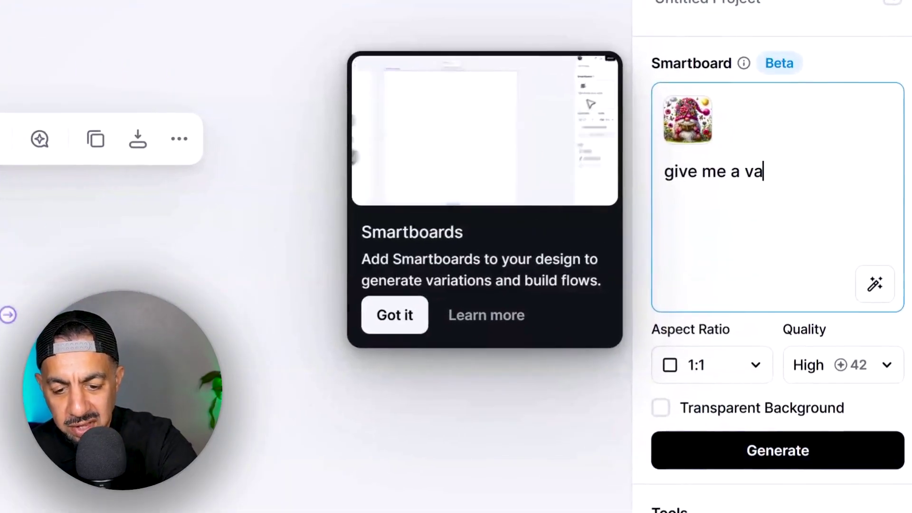
text(lentines day theme)
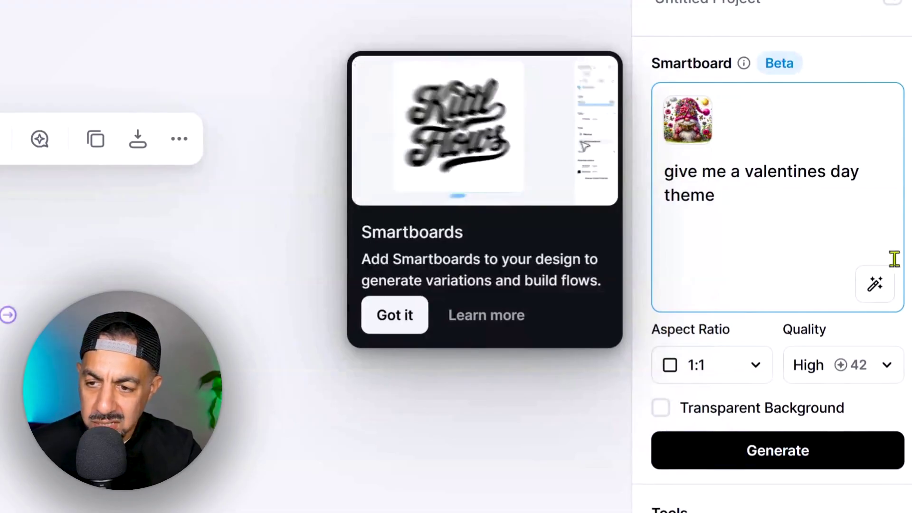
click(877, 289)
Edit the Valentine's prompt to say "bright lighting", add "make sure it has a white background", and generate the variation.
text(brigh)
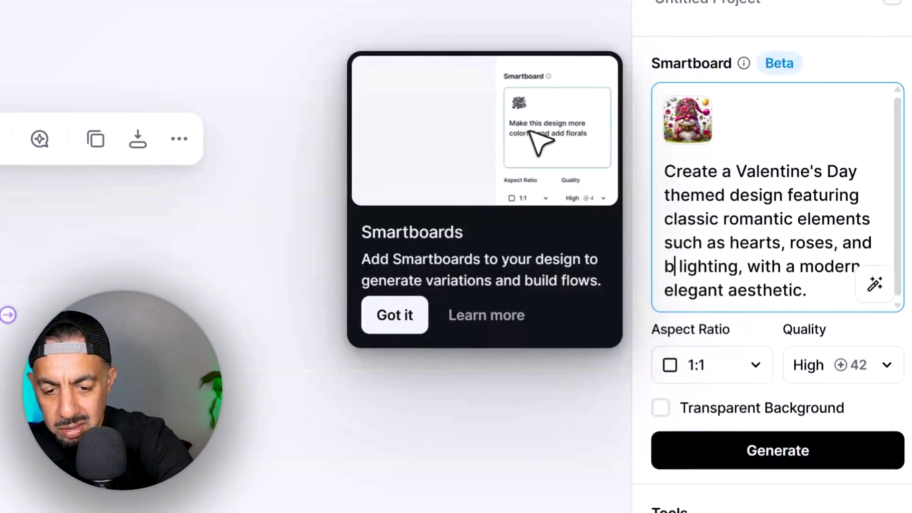
text(t)
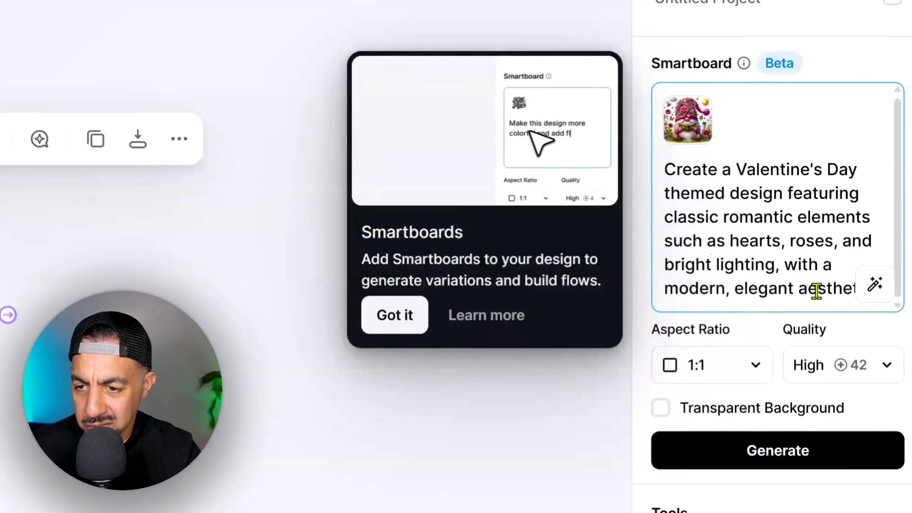
text(make sure i)
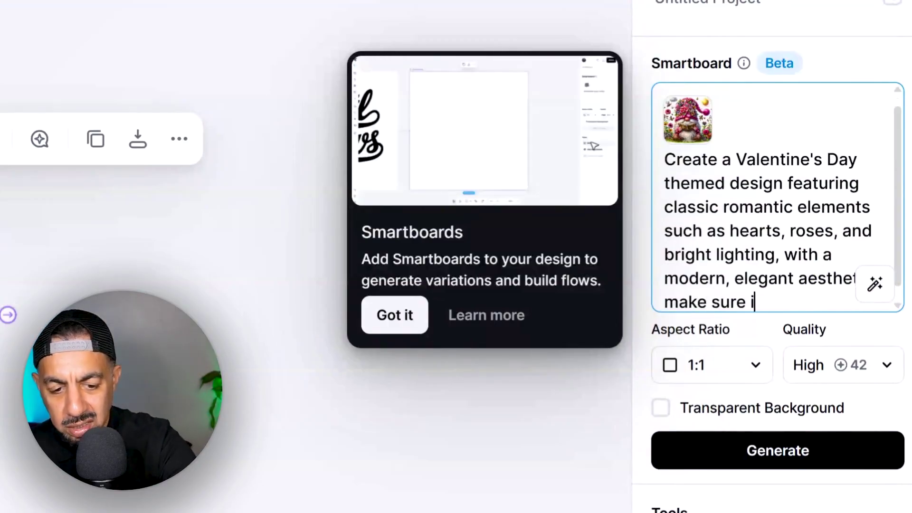
text(t has )
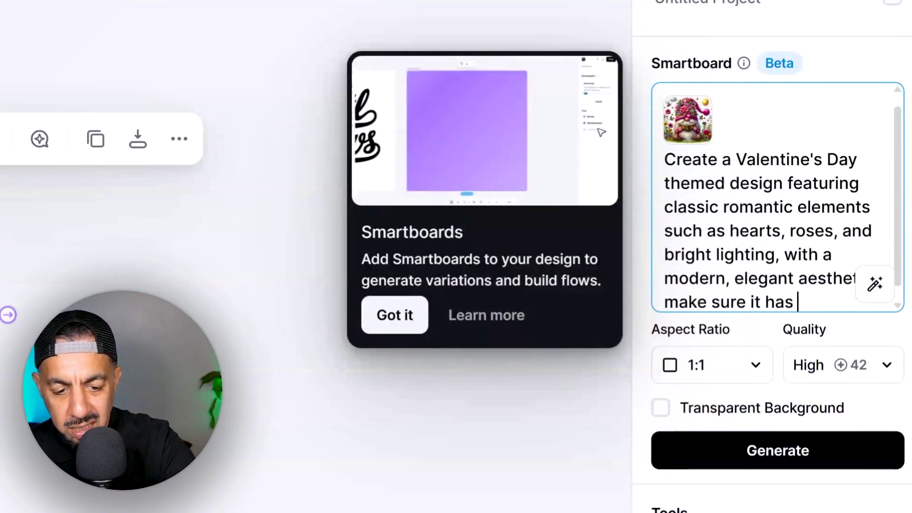
text(a white backg)
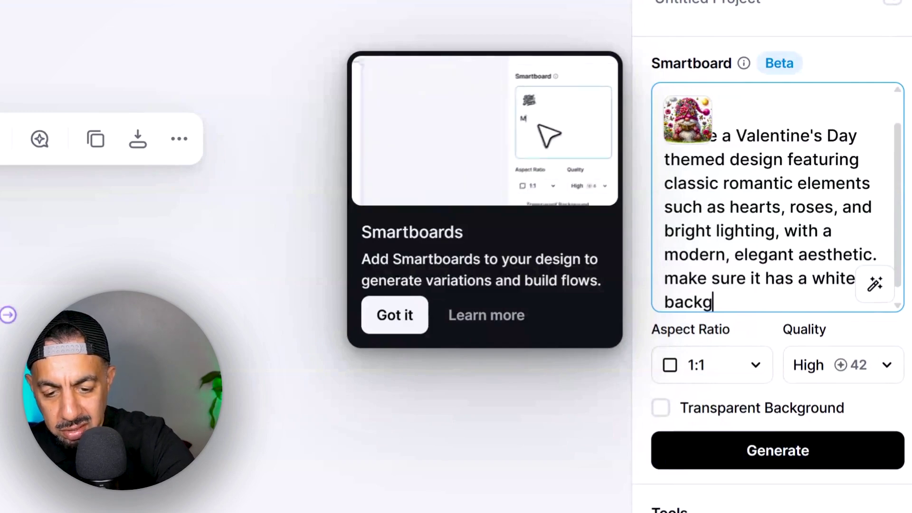
text(roun)
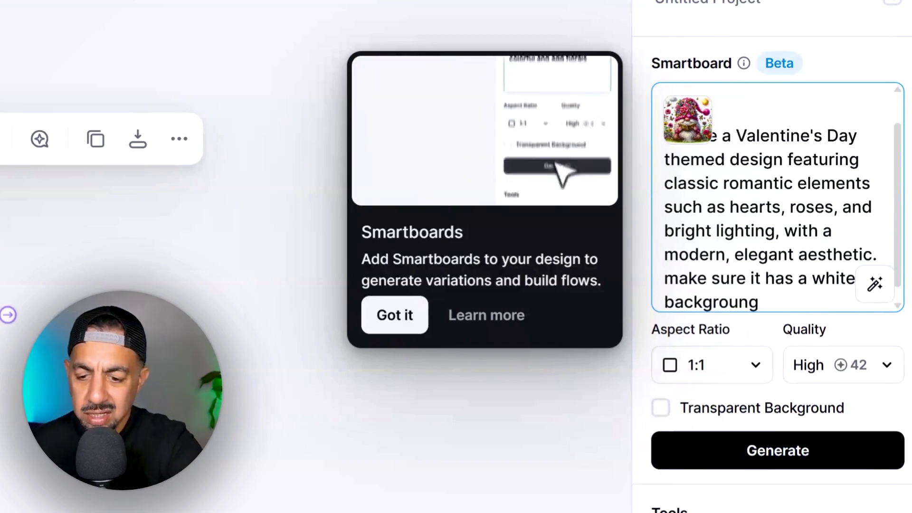
text(g)
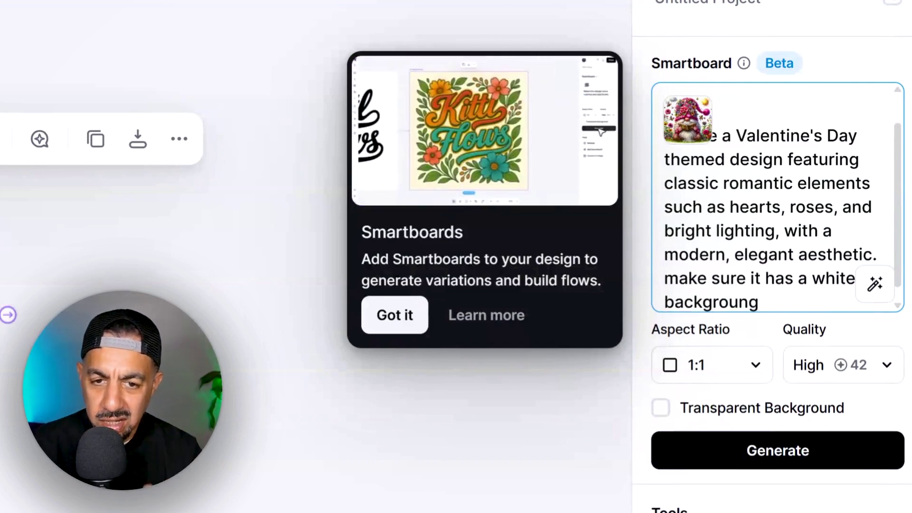
key(BackSpace)
text(d)
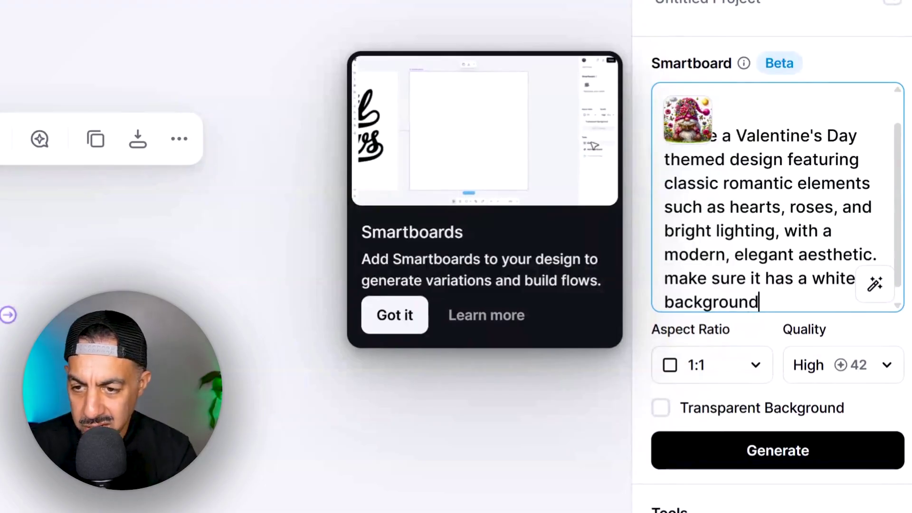
click(831, 469)
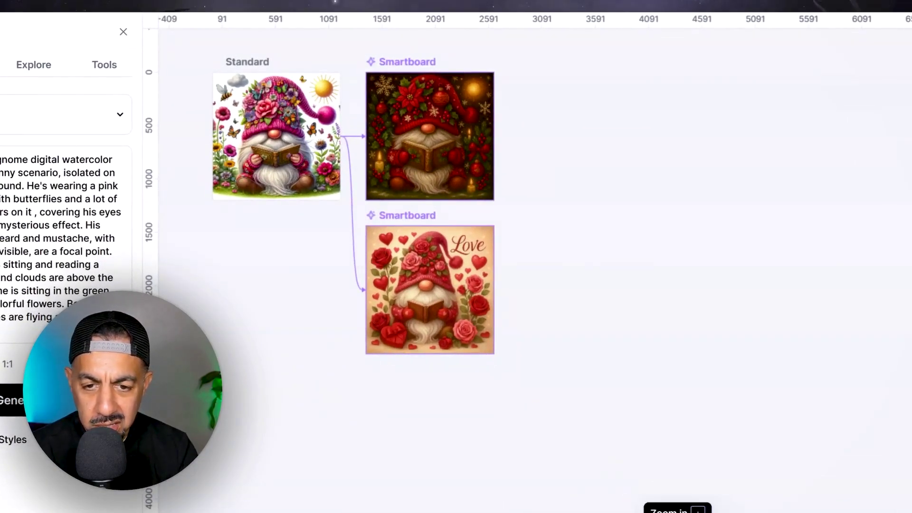
Select the original gnome image on the Standard artboard.
scroll(430, 289, up, 3)
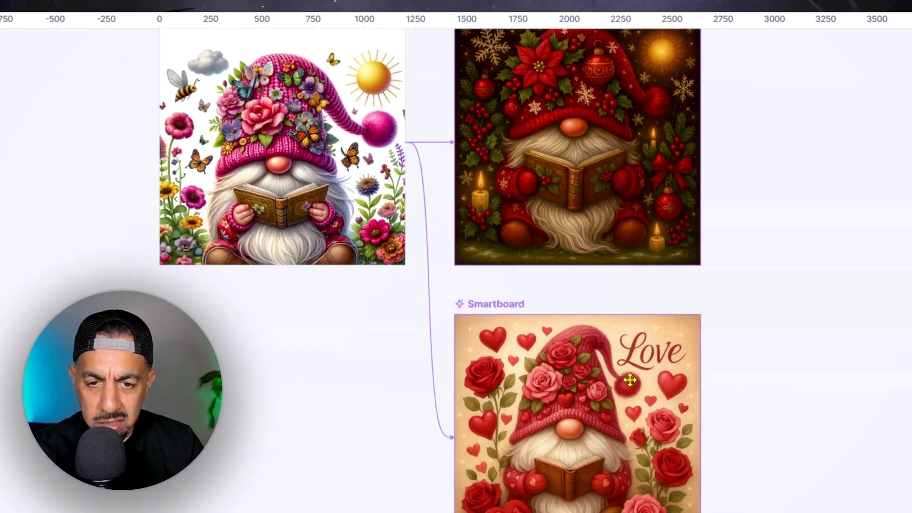
click(266, 136)
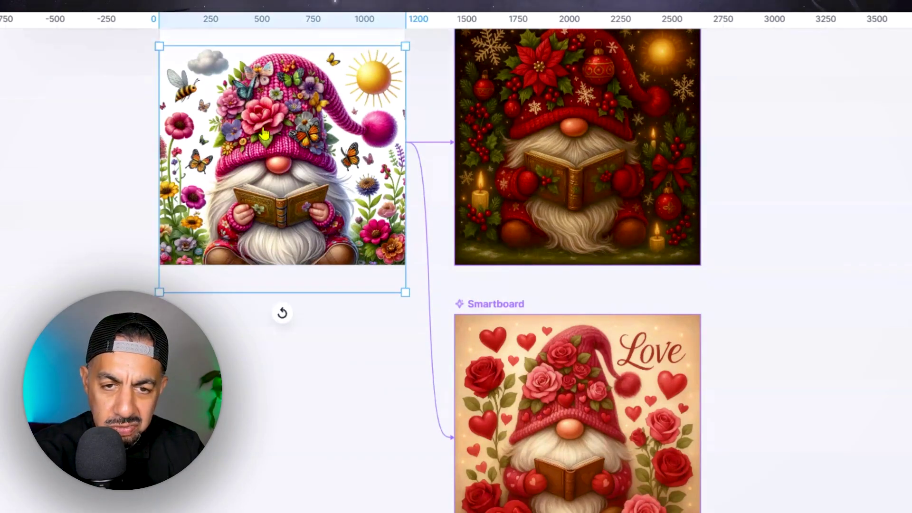